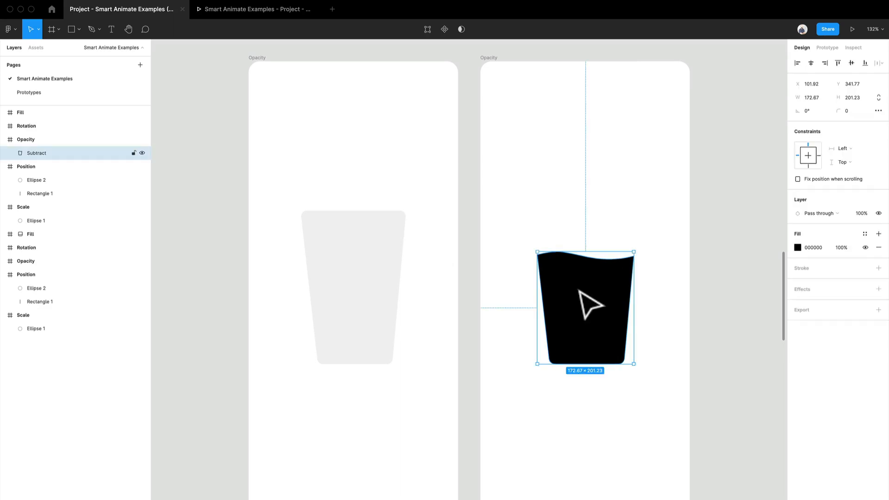
Step: Examine the glass and hidden liquid shapes in the first Opacity frame and the liquid shape in the second
left_click(370, 303)
double_click(381, 251)
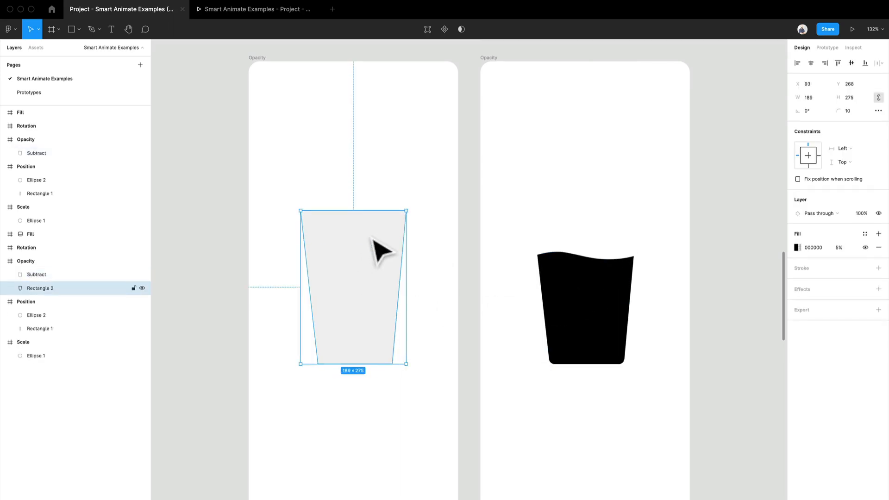
left_click(352, 309)
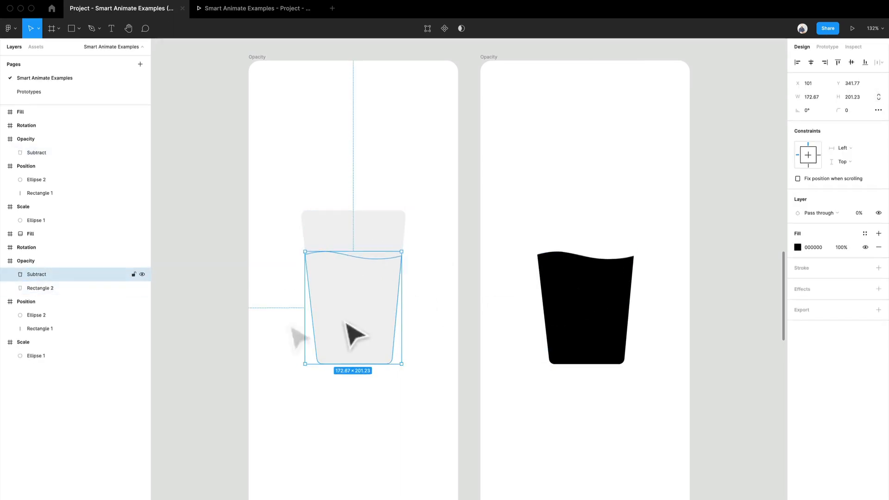
scroll(326, 320, "up", 5)
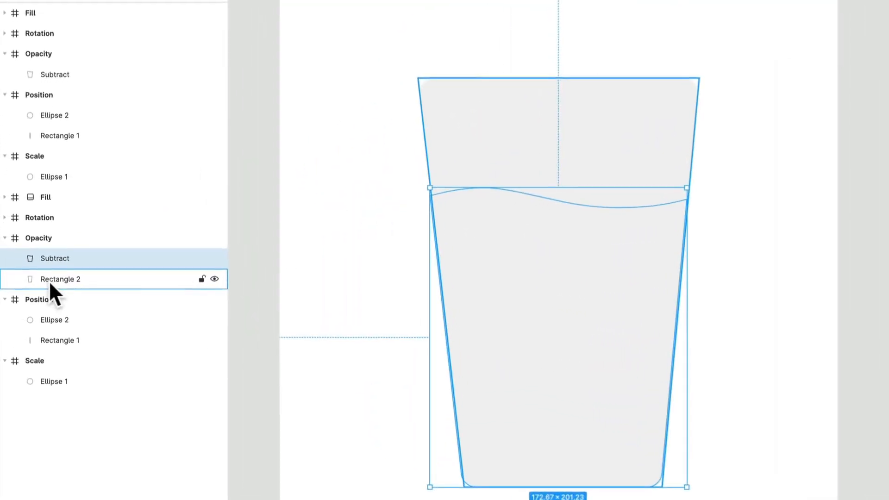
left_click_drag(880, 252, 746, 278)
left_click(882, 245)
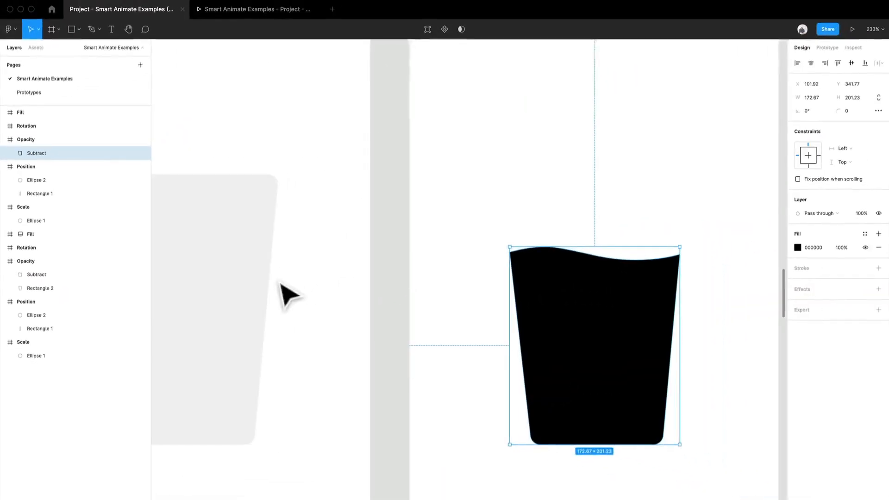
Step: Try copying the Rectangle 2 glass shape from the first Opacity frame into the second, and undo the copy
left_click_drag(436, 287, 586, 290)
left_click(235, 225)
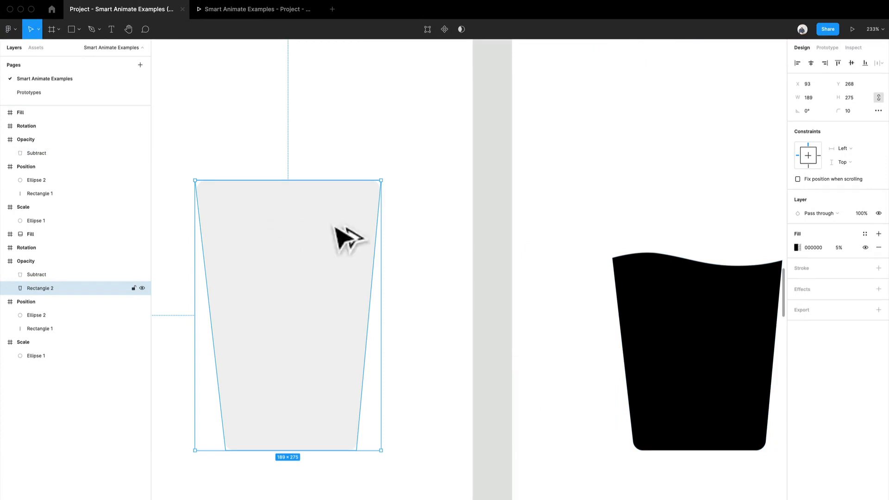
left_click_drag(341, 236, 616, 228)
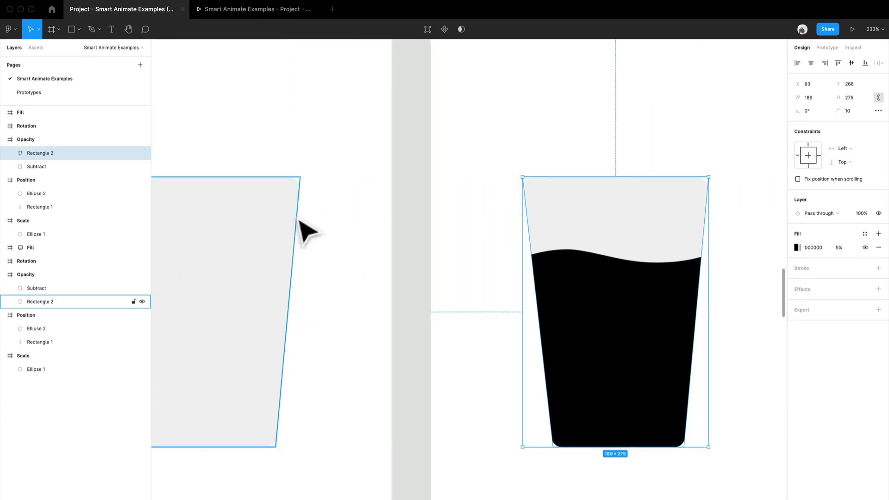
key("super+z")
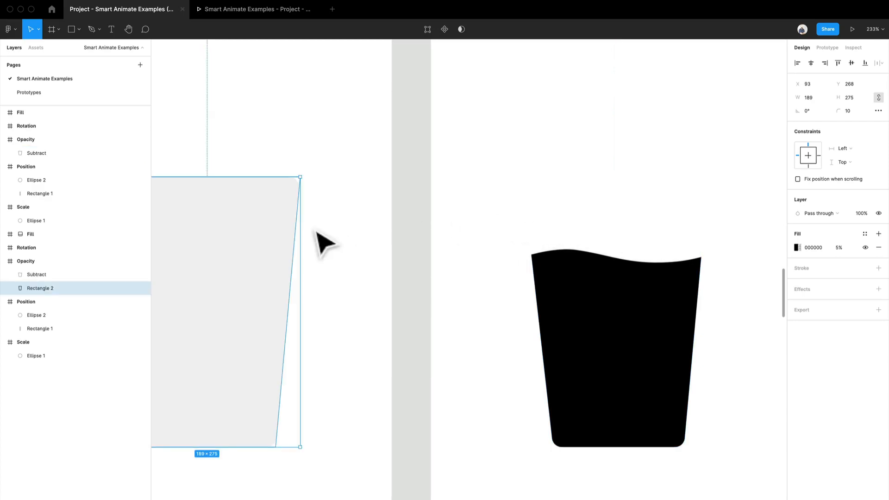
Step: Copy the Rectangle 2 glass shape into the second Opacity frame and place it behind the Subtract liquid layer
left_click_drag(339, 234, 439, 228)
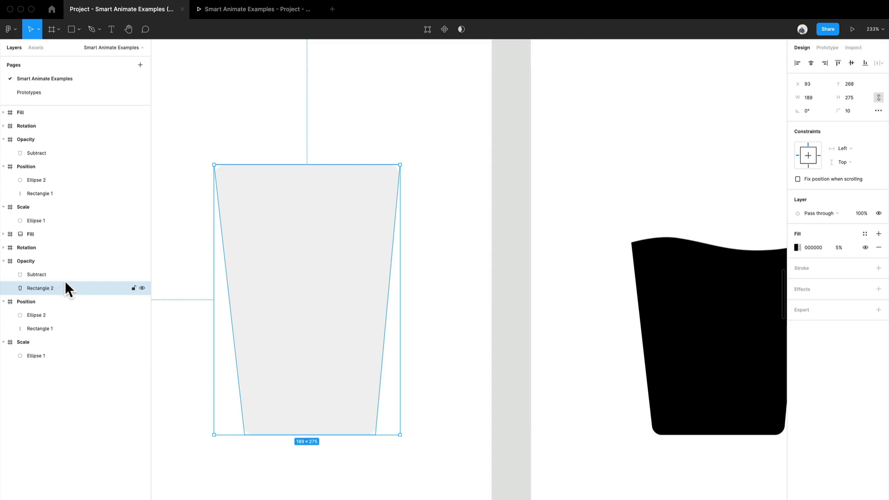
scroll(567, 254, "down", 5)
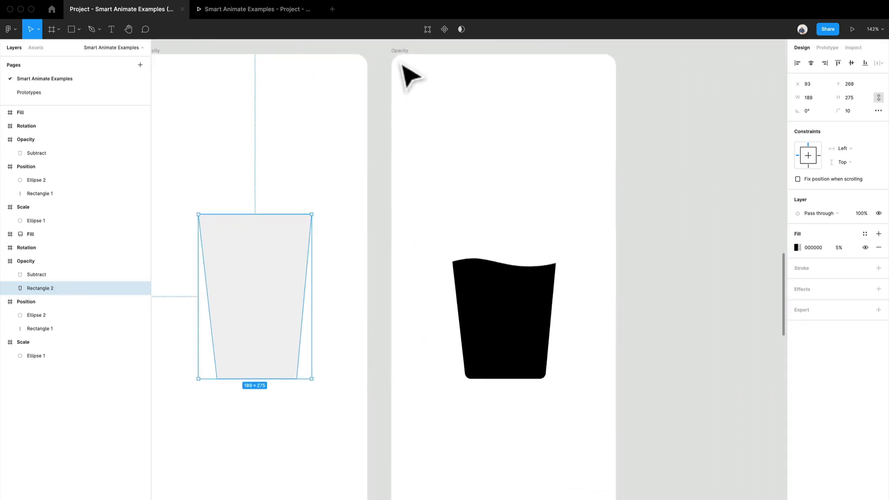
left_click(401, 52)
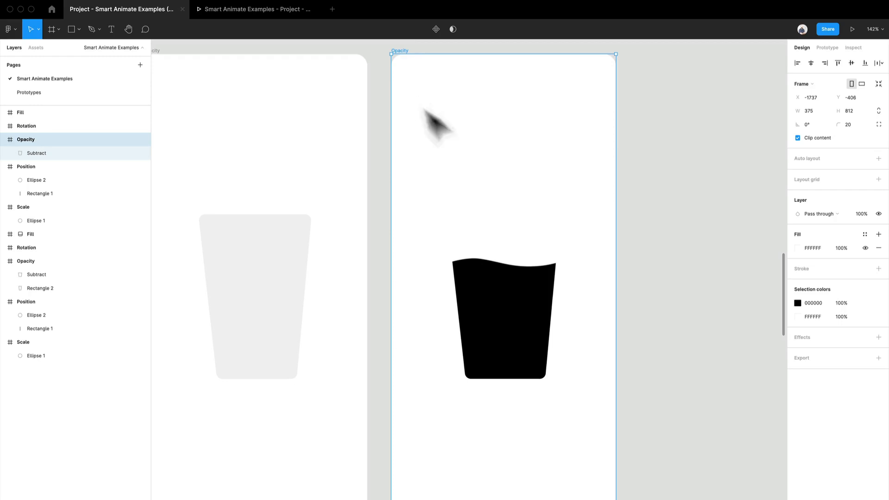
key("ctrl+v")
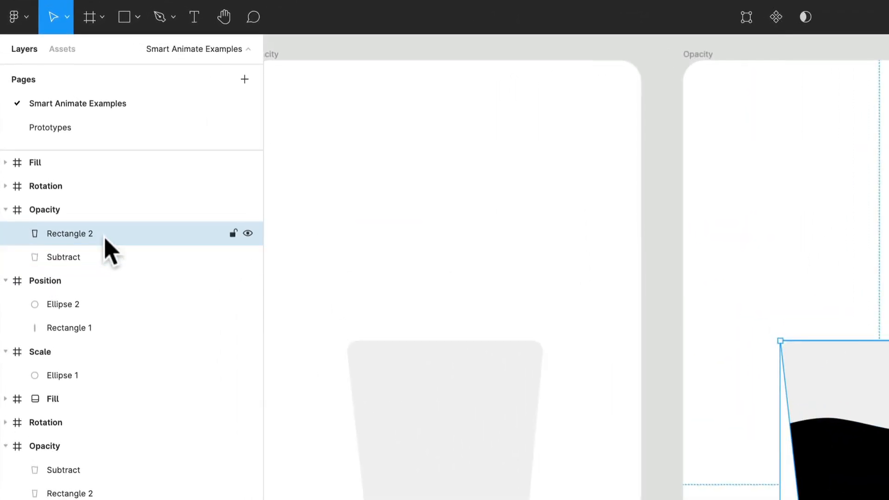
left_click_drag(103, 240, 102, 265)
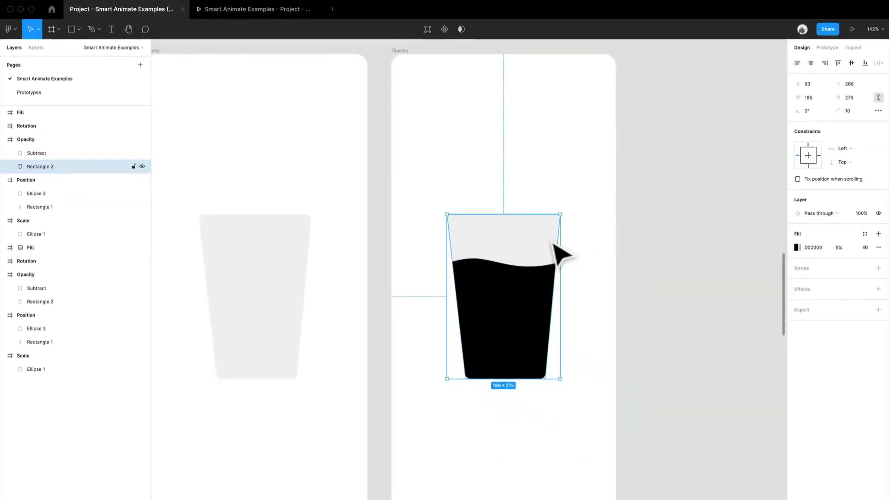
right_click(546, 234)
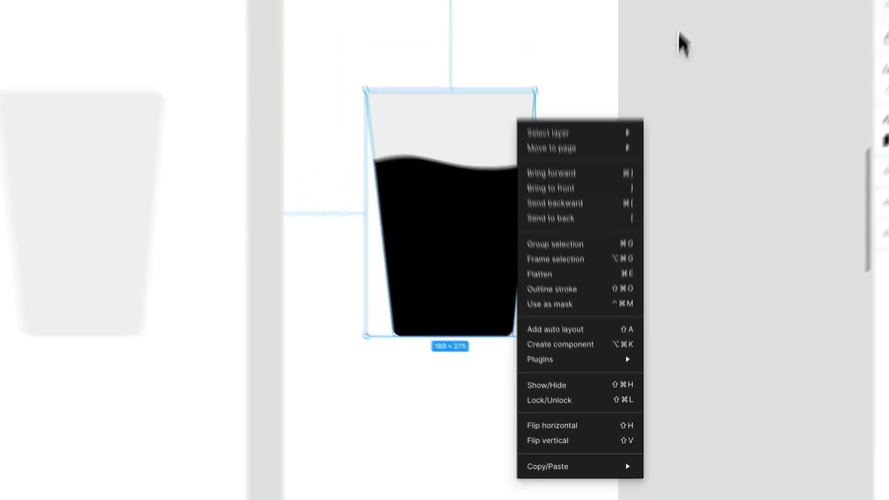
left_click(664, 184)
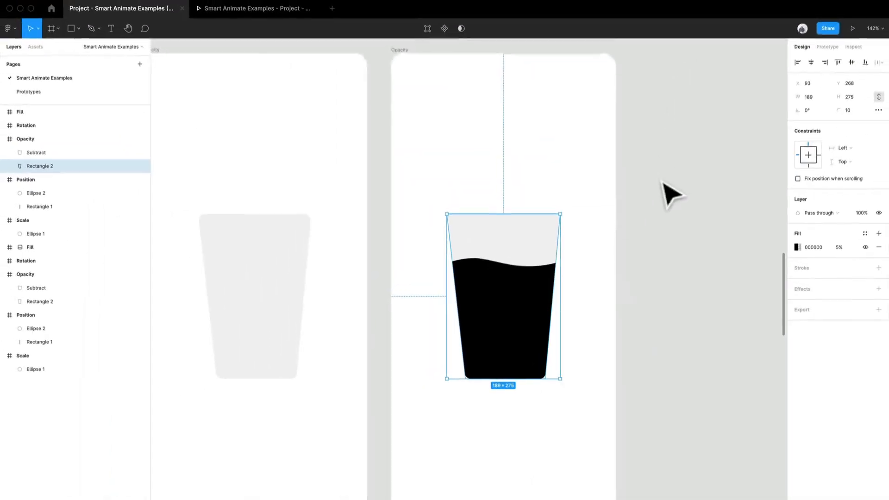
Step: Compare the layer properties of the Subtract liquid shapes in the two Opacity frames
scroll(435, 254, "up", 2)
left_click_drag(436, 259, 521, 240)
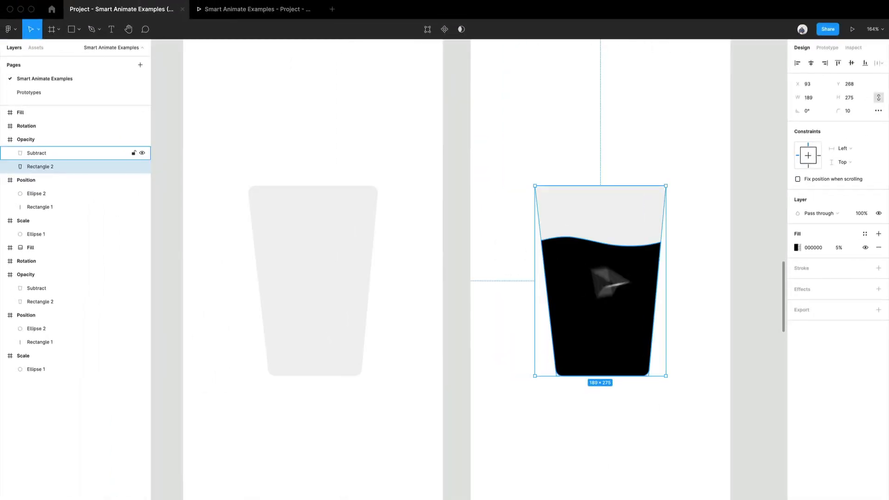
left_click(724, 179)
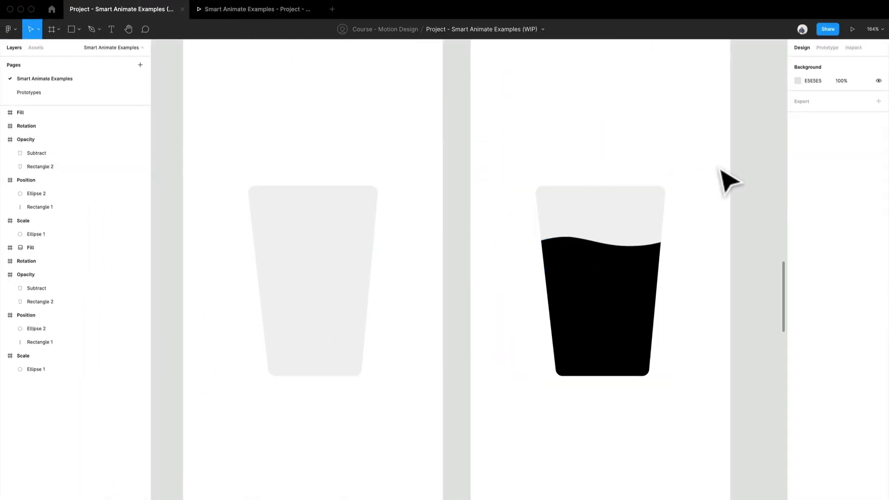
left_click(320, 305)
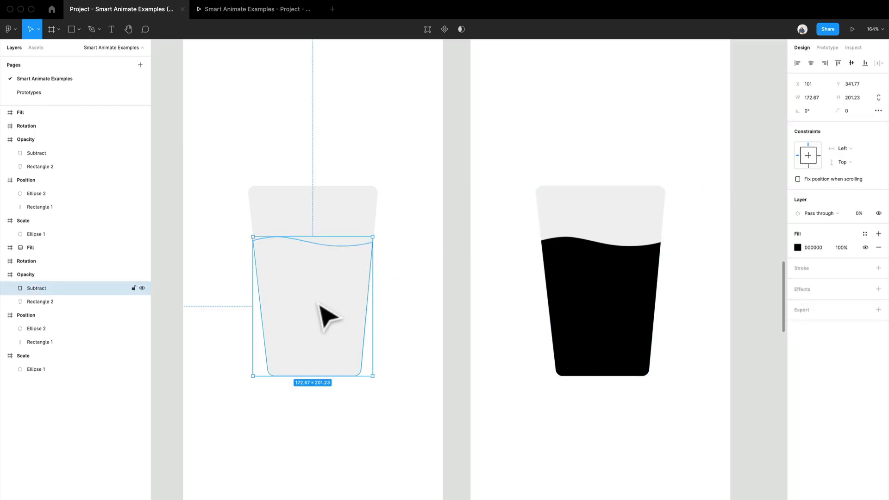
left_click(634, 283)
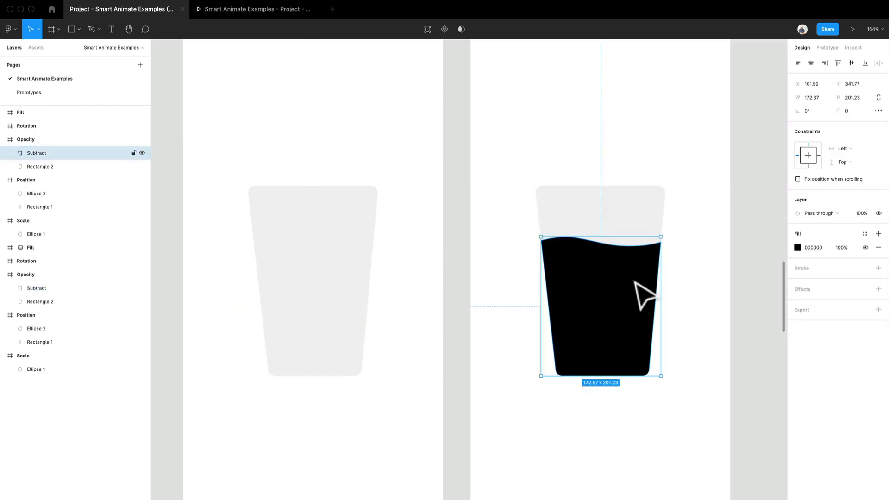
left_click(364, 312)
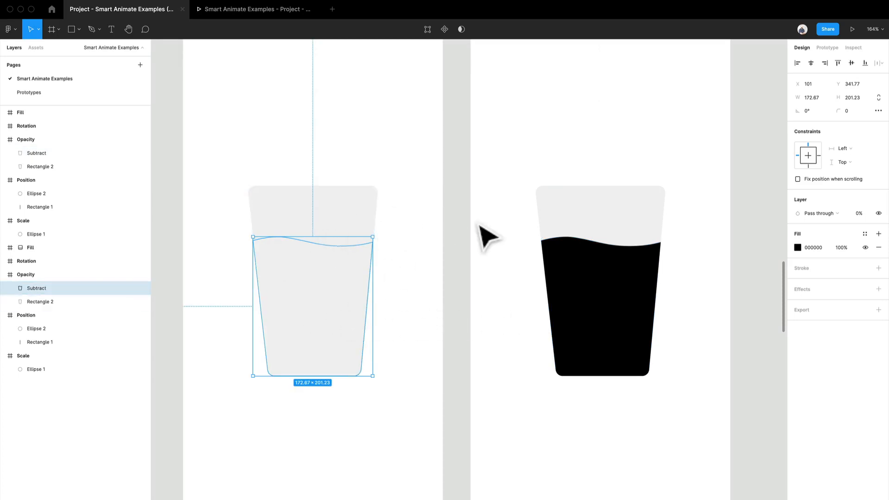
scroll(449, 141, "up", 2)
left_click(448, 140)
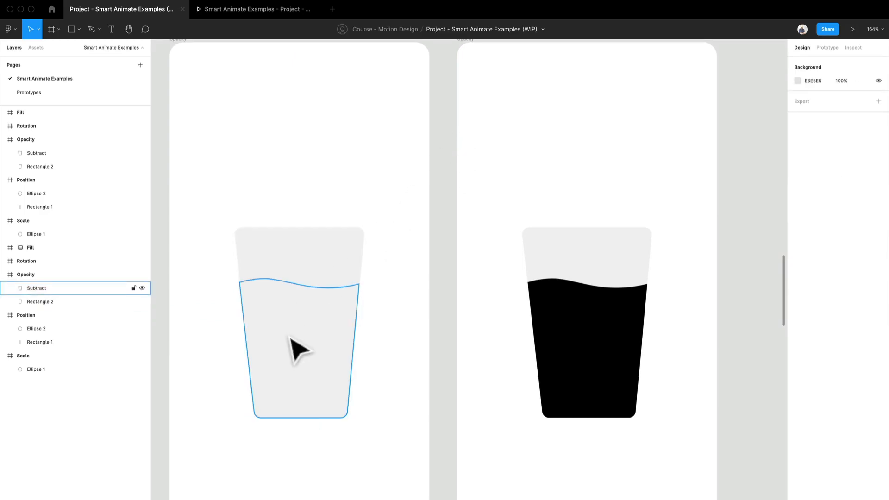
Step: Try a layer opacity of 50% on the liquid shape in the first Opacity frame
left_click(296, 351)
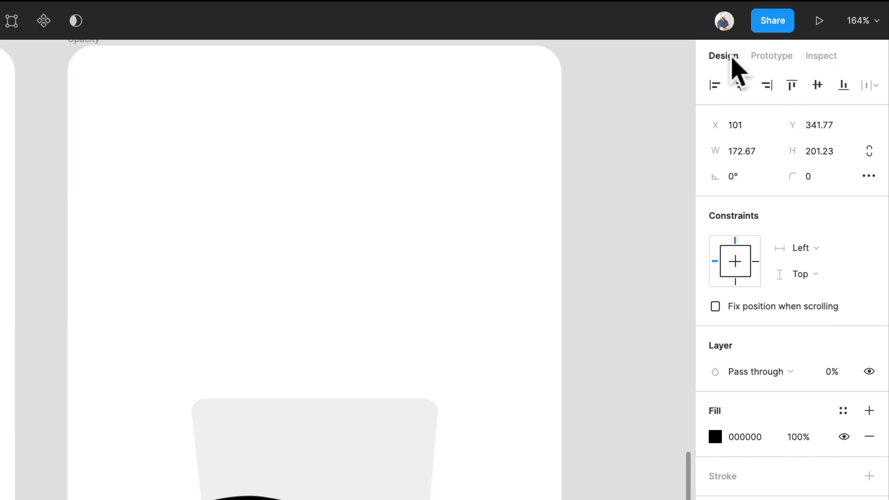
left_click(835, 376)
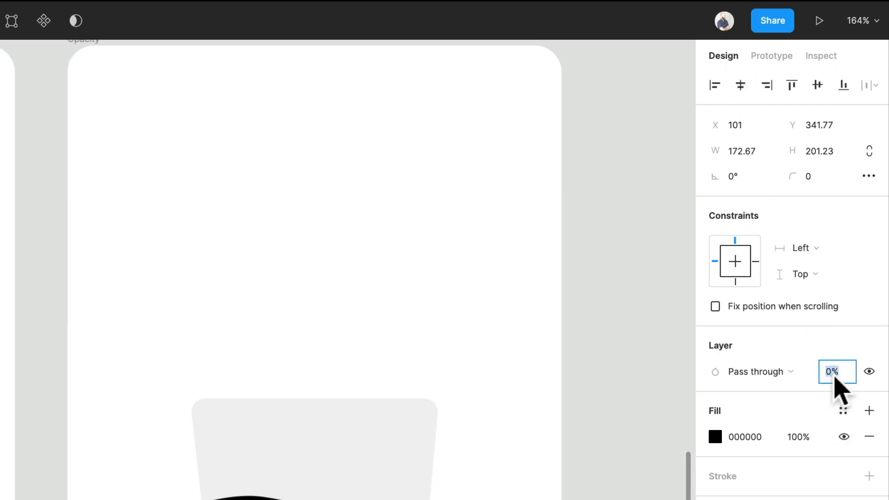
type("50")
key("Return")
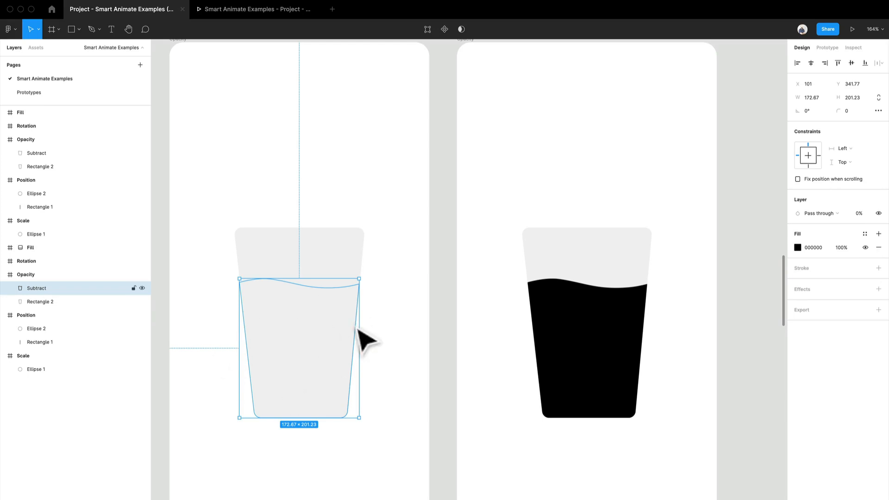
Step: Try moving the first frame's liquid shape below the glass to about Y 589, and undo the move
left_click_drag(366, 342, 328, 495)
scroll(356, 431, "down", 2)
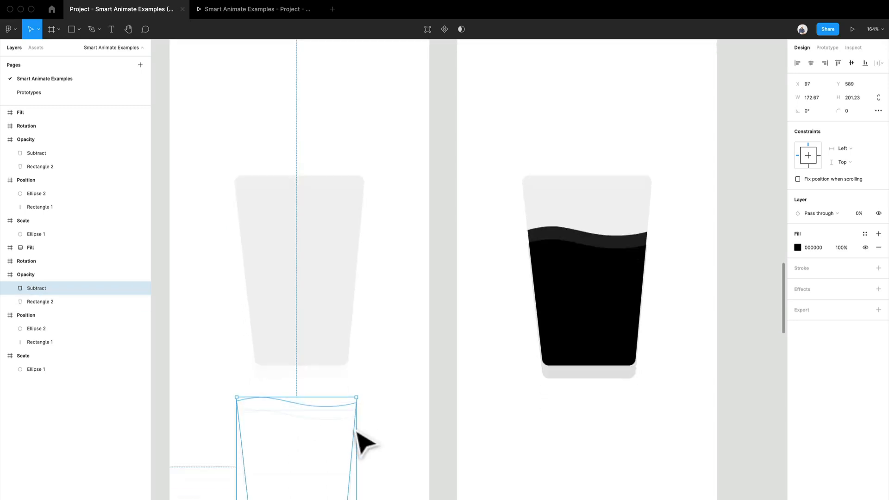
scroll(356, 432, "down", 1)
key("super+z")
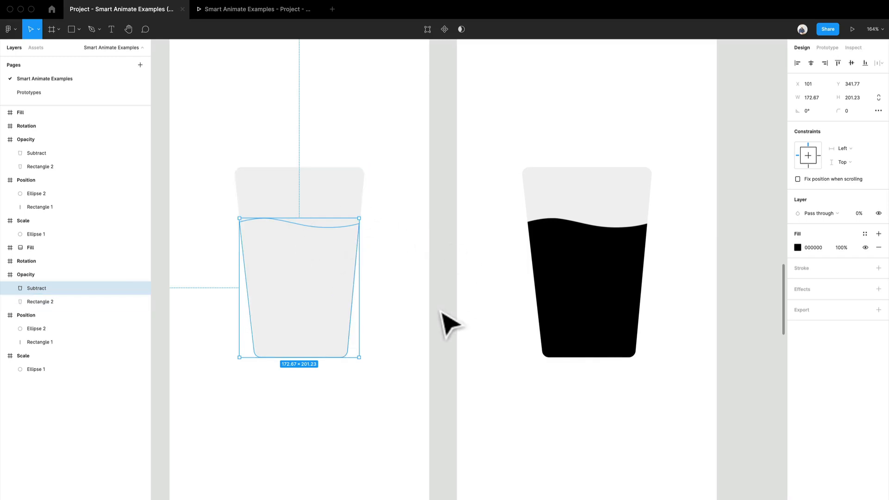
Step: Set the second frame's liquid layer opacity to 50%, restore it to 100%, and deselect the shape
left_click(638, 302)
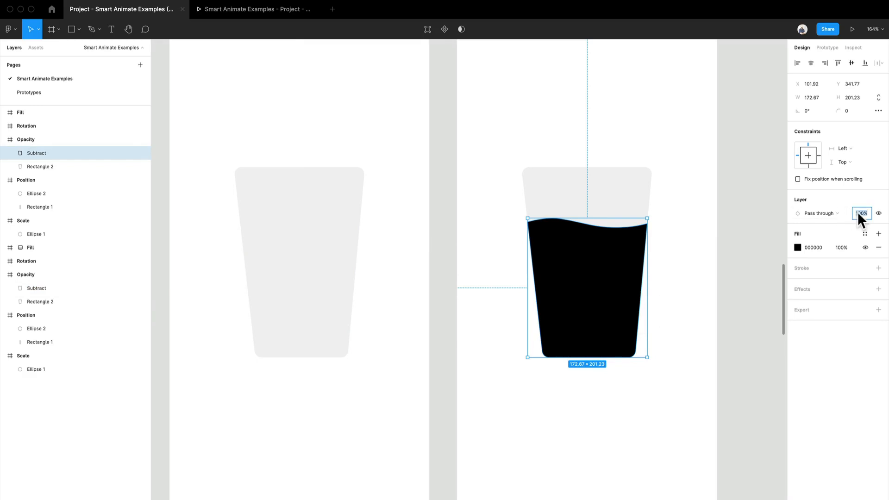
type("50")
key("Return")
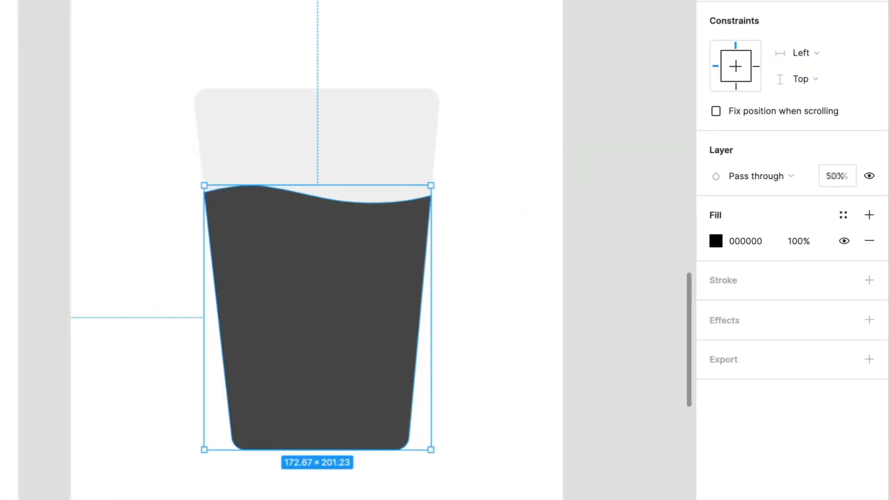
key("0")
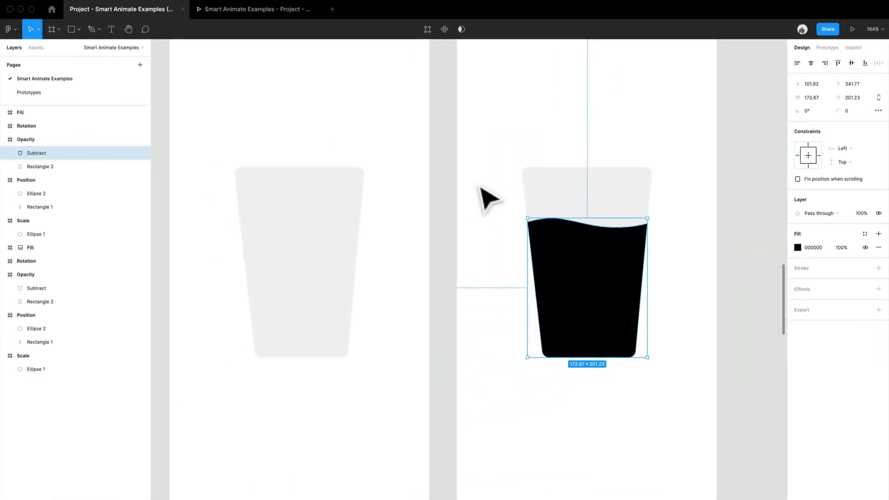
left_click(452, 135)
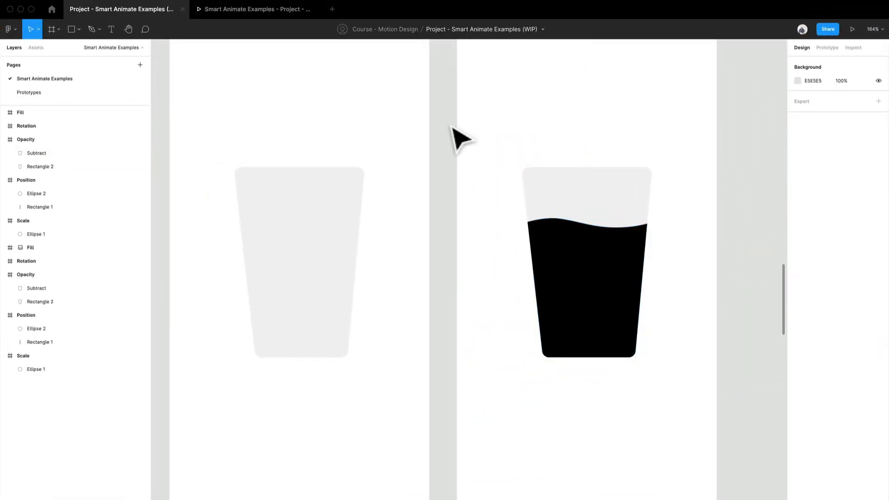
Step: Show the prototype settings and review the flow starting point and interactions of both Opacity frames and the first frame's liquid shape
scroll(452, 135, "up", 3)
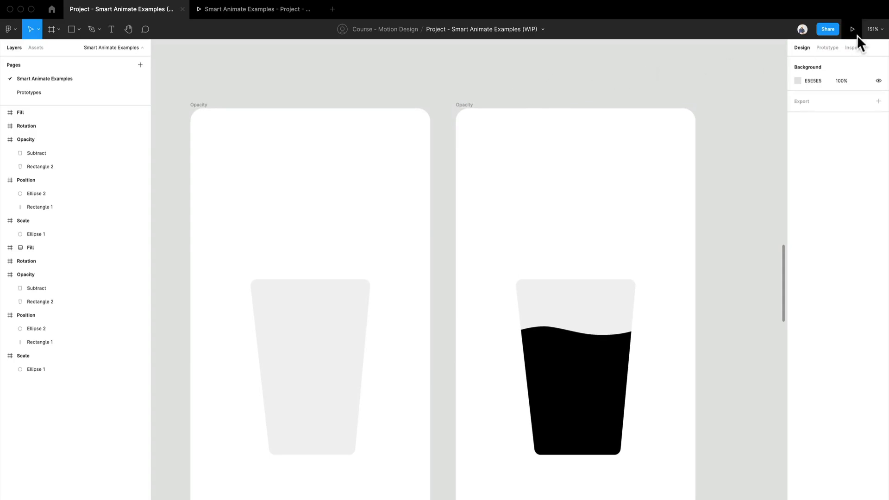
left_click(827, 47)
scroll(317, 185, "down", 2)
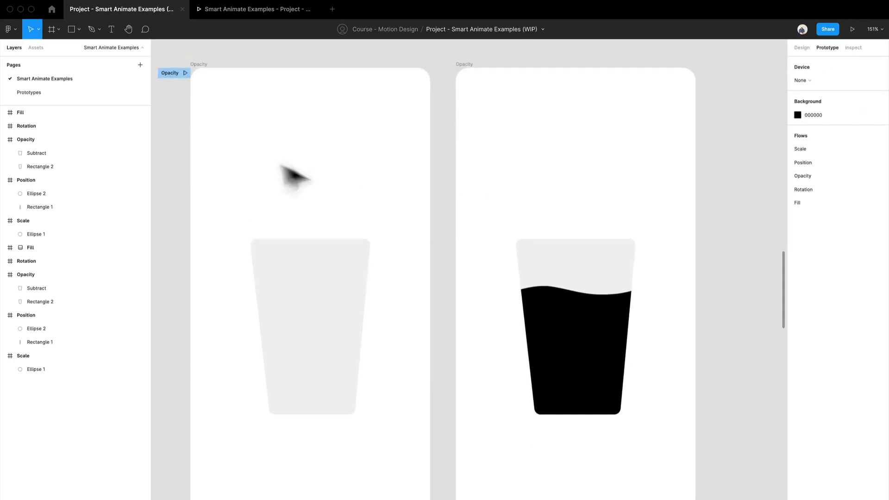
left_click(209, 67)
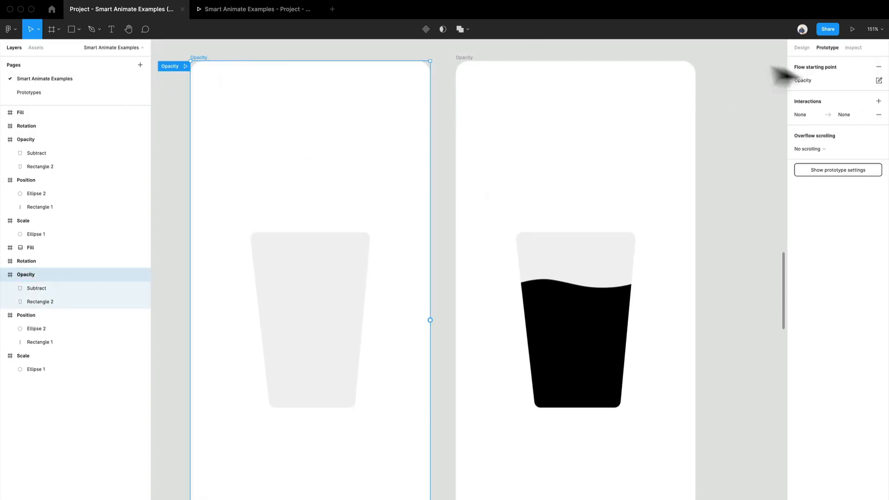
left_click(476, 73)
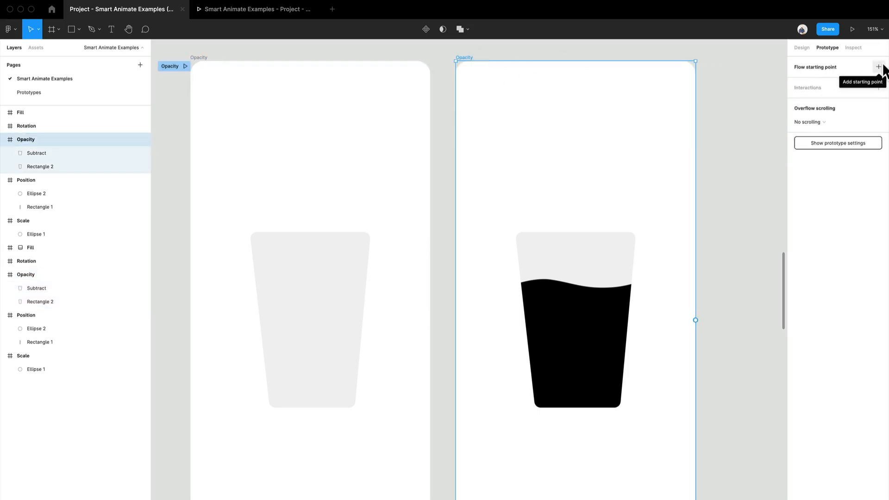
left_click(201, 64)
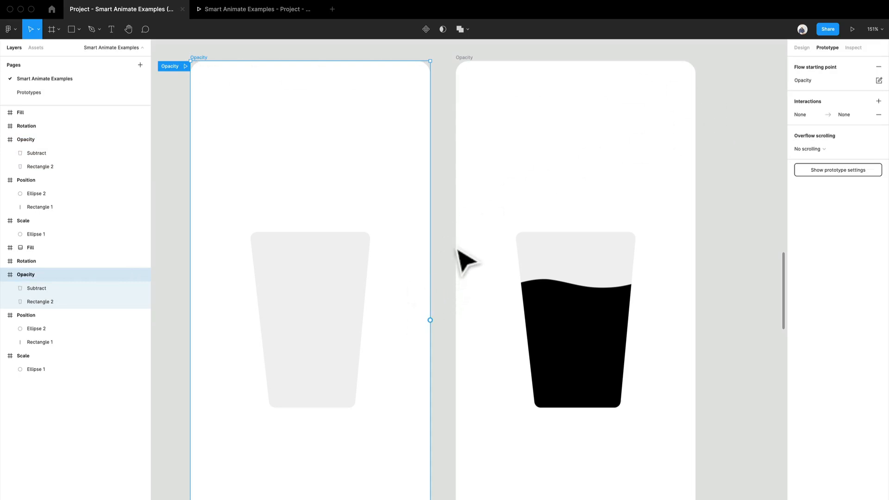
left_click(336, 328)
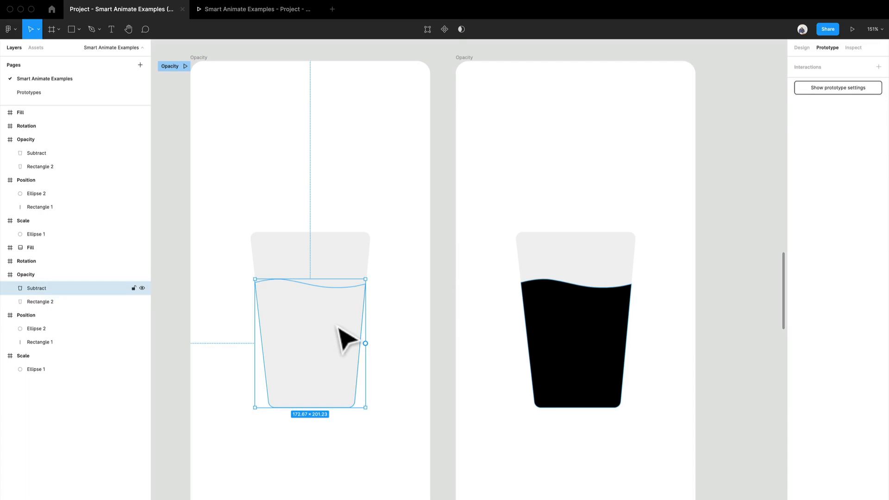
Step: Add a prototype connection from the first Opacity frame to the second Opacity frame
scroll(338, 327, "down", 1)
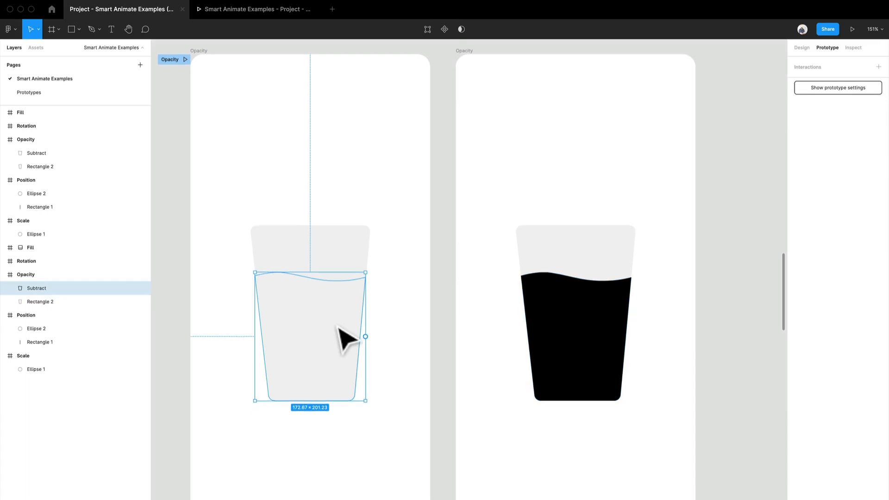
left_click(207, 59)
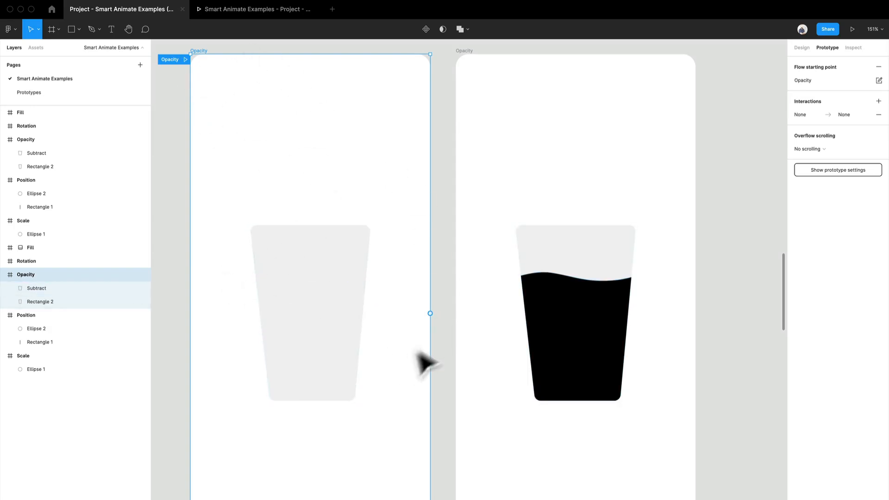
left_click_drag(431, 314, 473, 326)
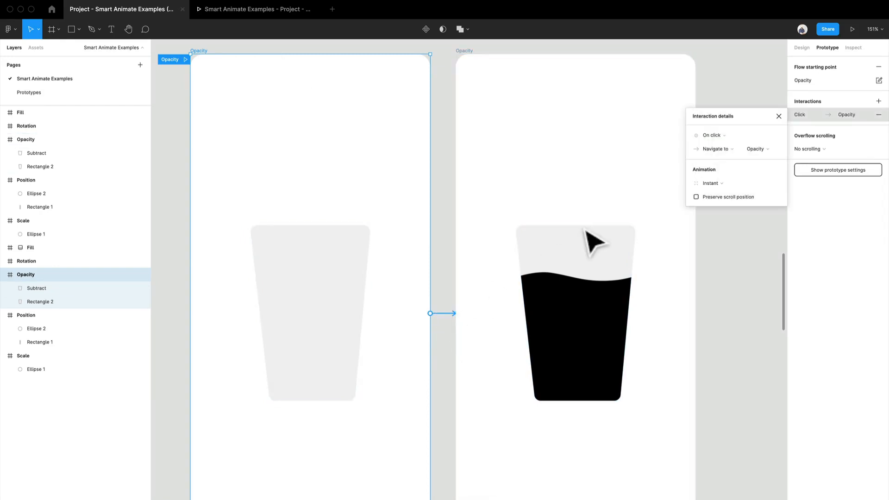
Step: Set the first frame's interaction trigger to After delay with a delay of 2000 ms, navigating to the second Opacity frame
left_click(736, 135)
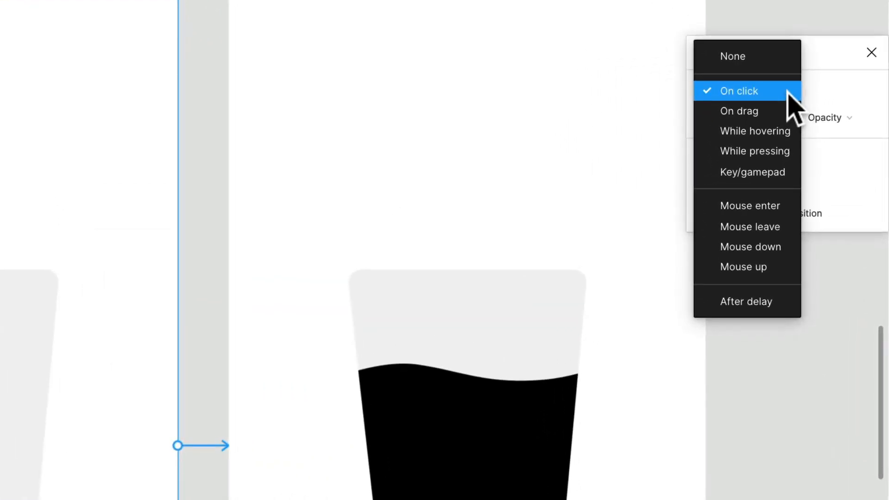
left_click(853, 109)
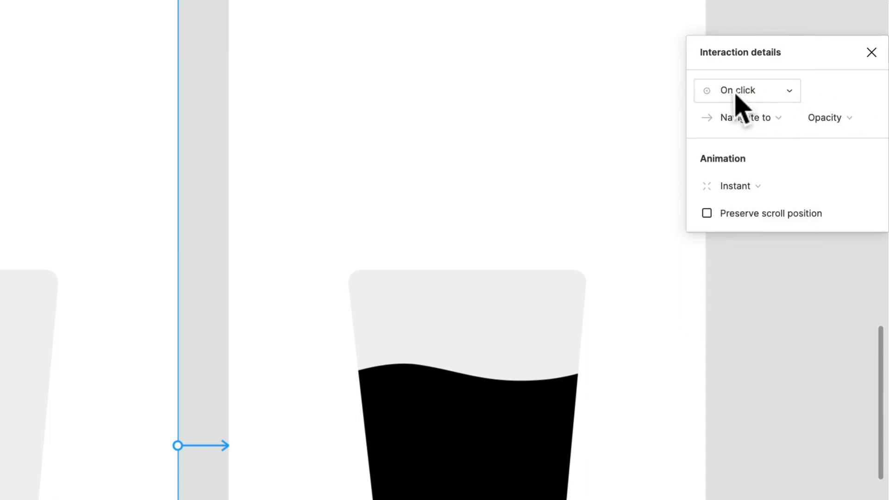
left_click(753, 99)
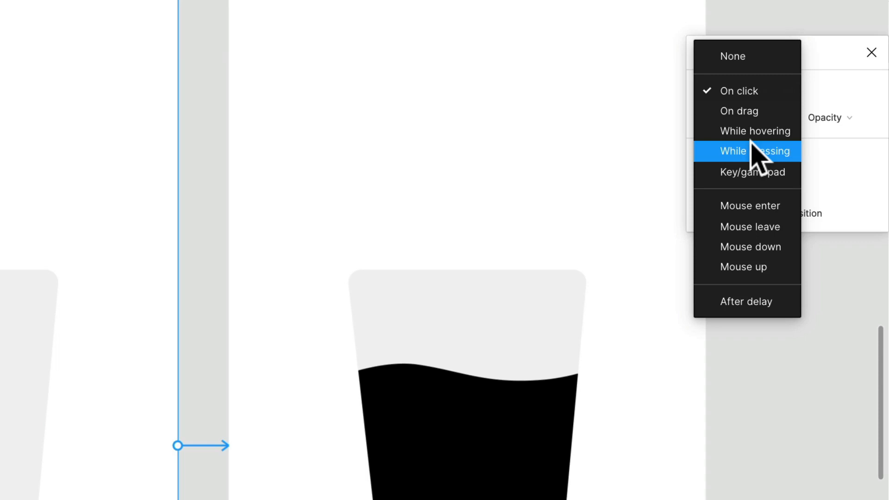
left_click(771, 300)
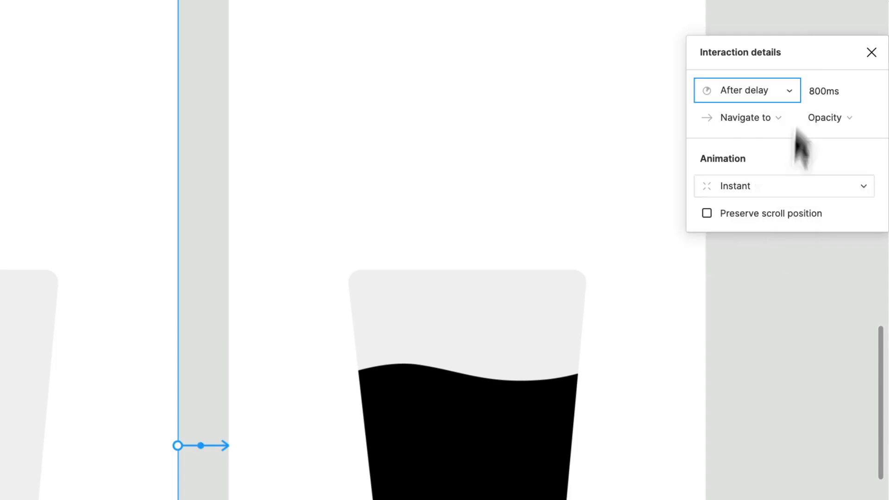
left_click(833, 90)
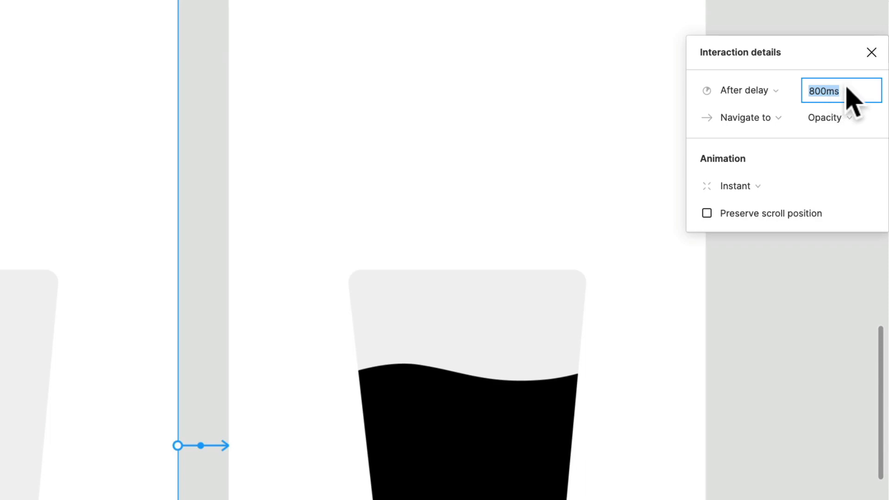
type("2000")
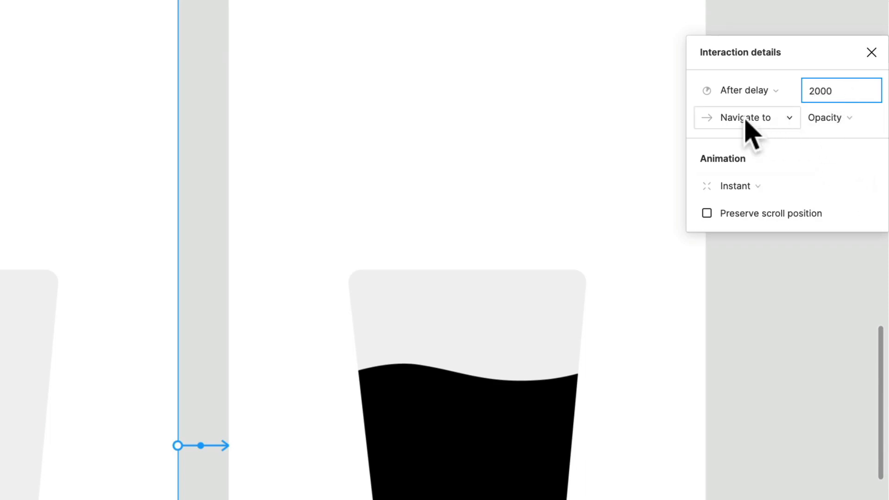
left_click(826, 119)
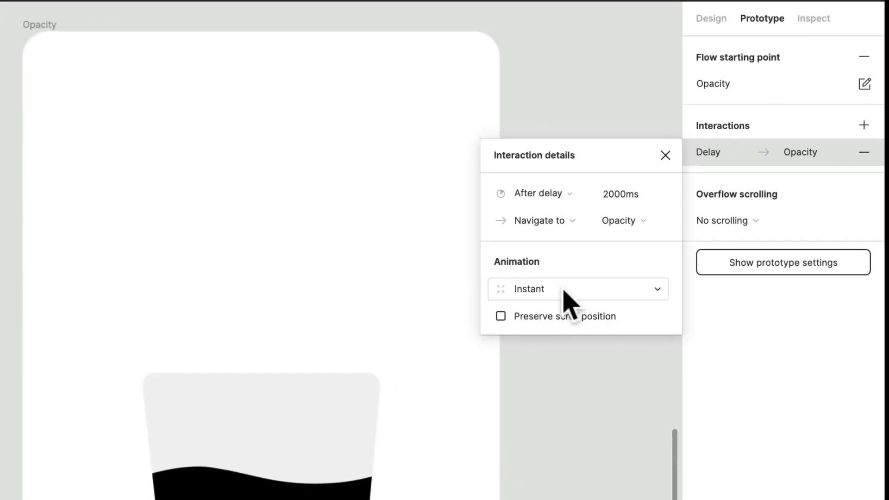
Step: Set the first frame's transition animation to Smart animate, and close the interaction details
left_click(563, 290)
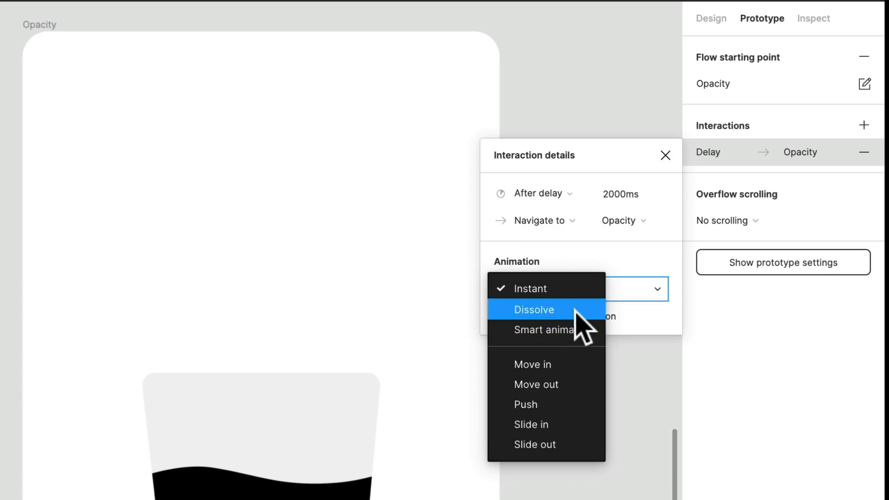
left_click(578, 334)
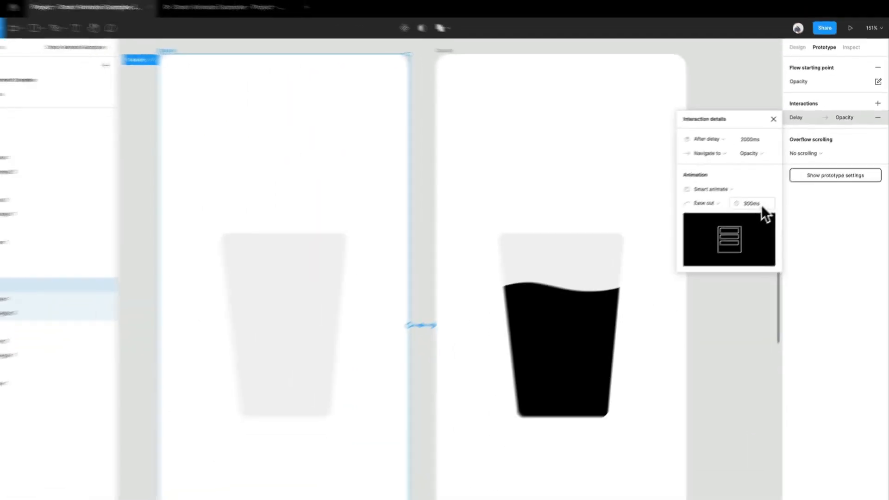
left_click(751, 355)
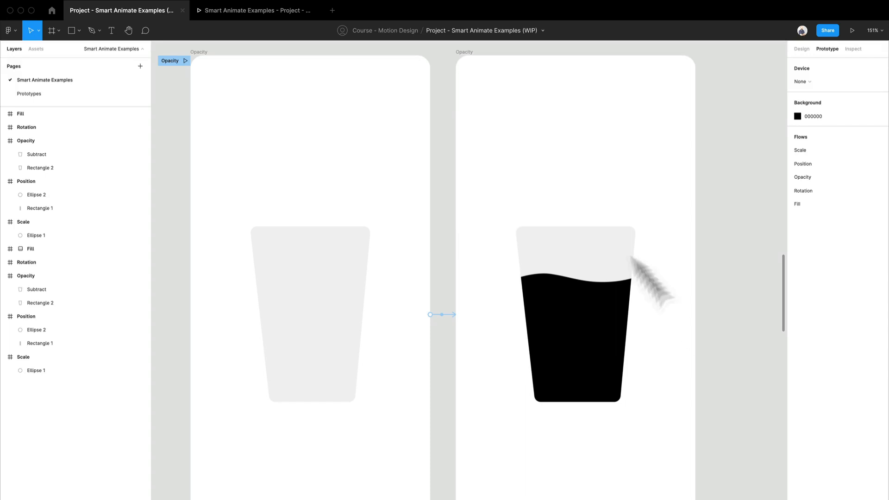
Step: Connect the second Opacity frame back to the first with an After delay trigger of 2000 ms, and deselect the frame
left_click(472, 60)
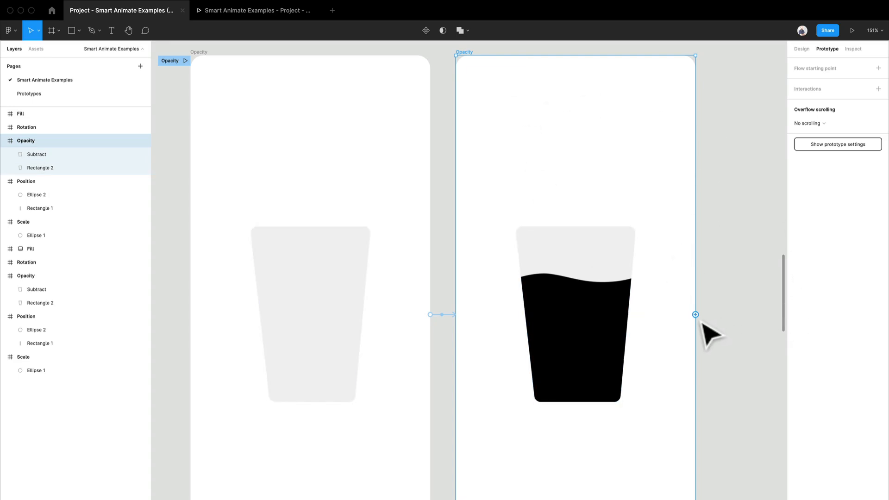
left_click_drag(696, 314, 417, 271)
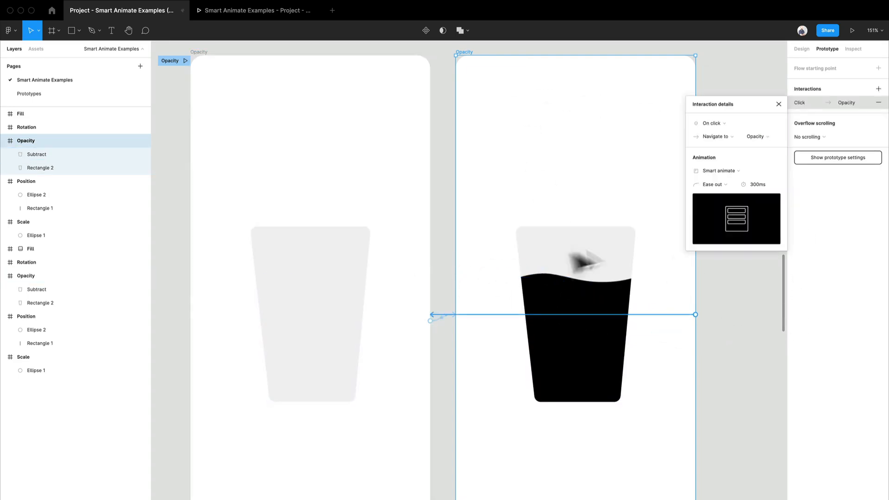
left_click(711, 124)
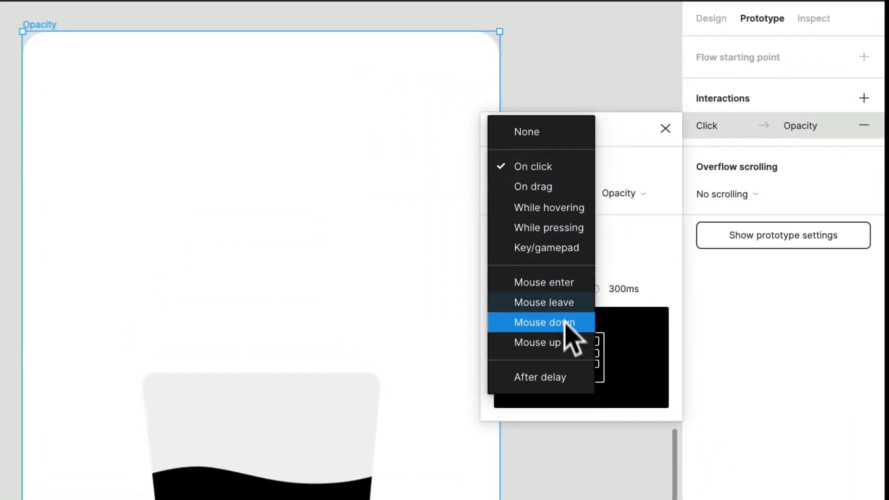
left_click(553, 377)
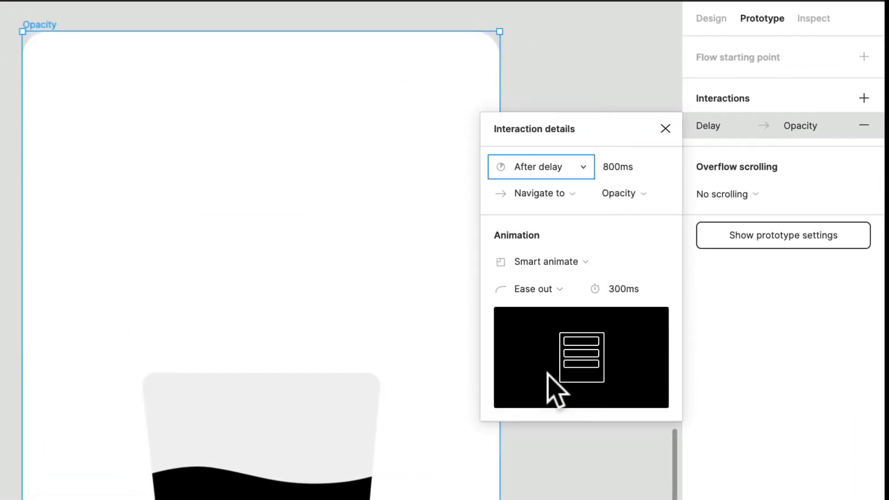
left_click(623, 166)
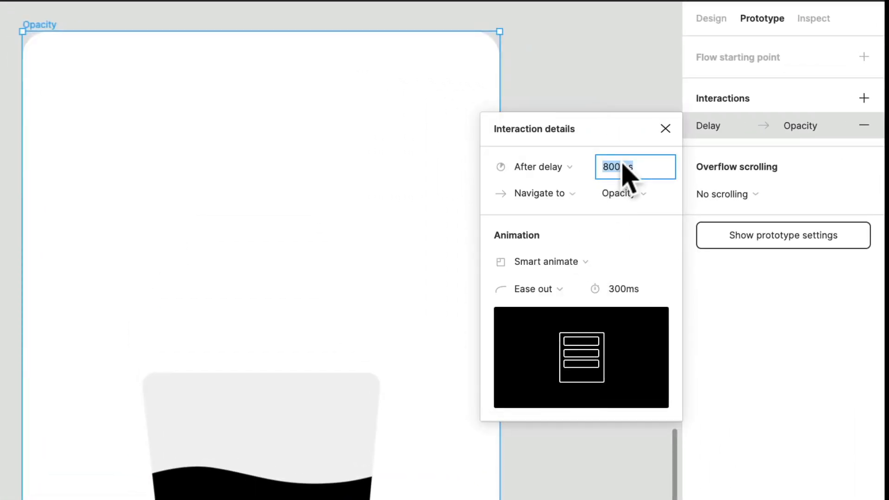
type("2000")
left_click(623, 221)
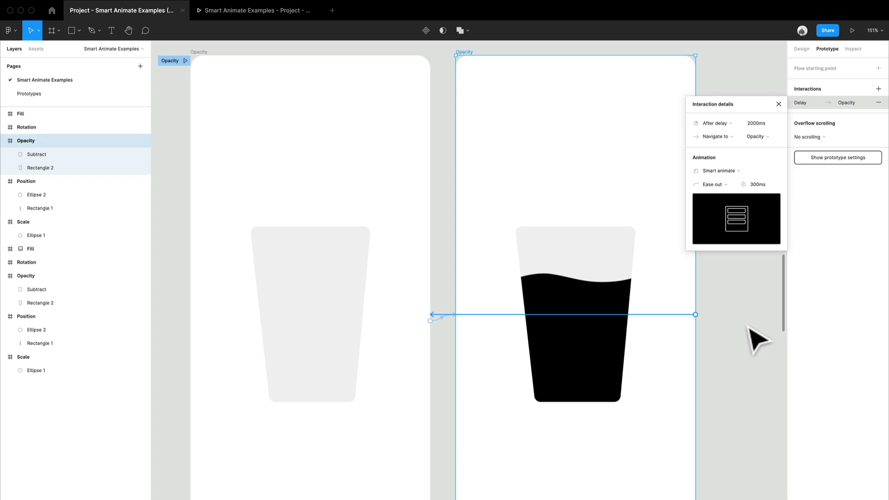
left_click(748, 327)
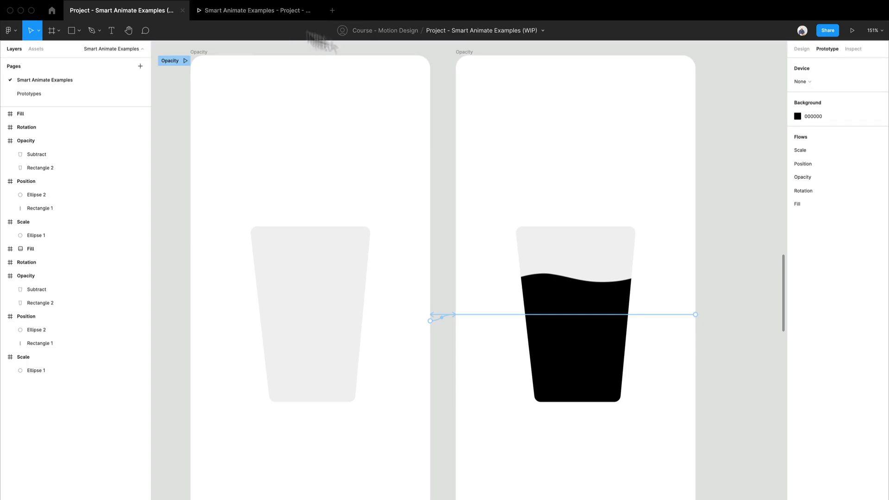
Step: Switch to the open prototype preview and play the Opacity flow
left_click(269, 12)
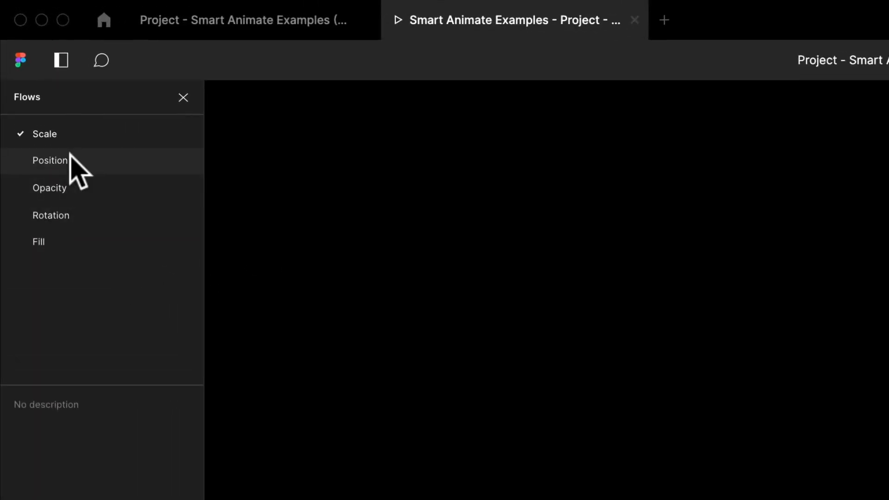
left_click(48, 186)
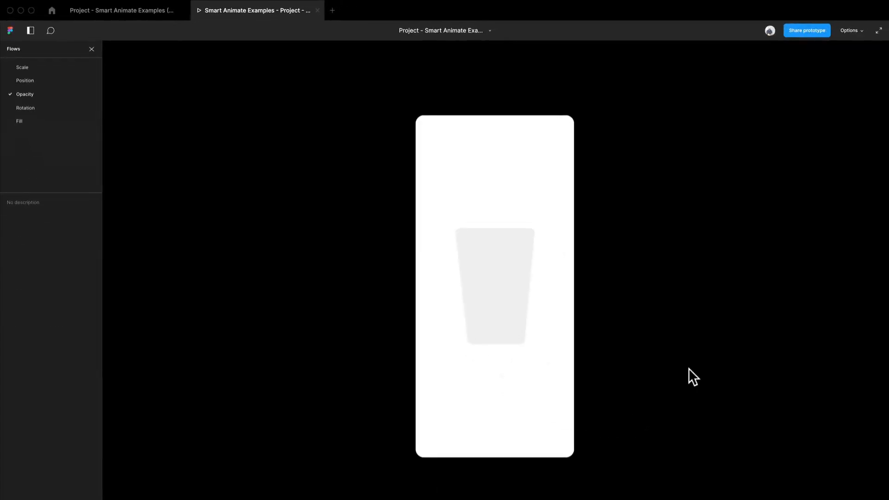